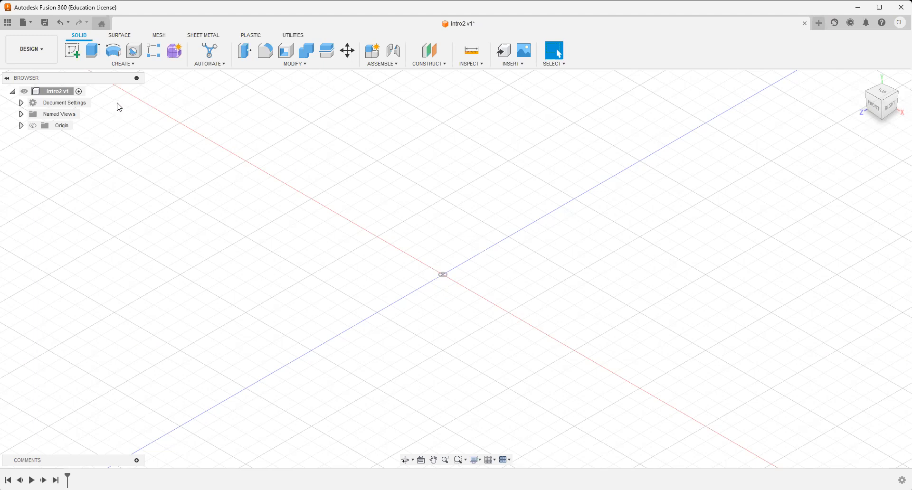
Start a sketch on the front plane and draw a 2 in wide by 0.75 in high rectangle from the origin.
click(72, 50)
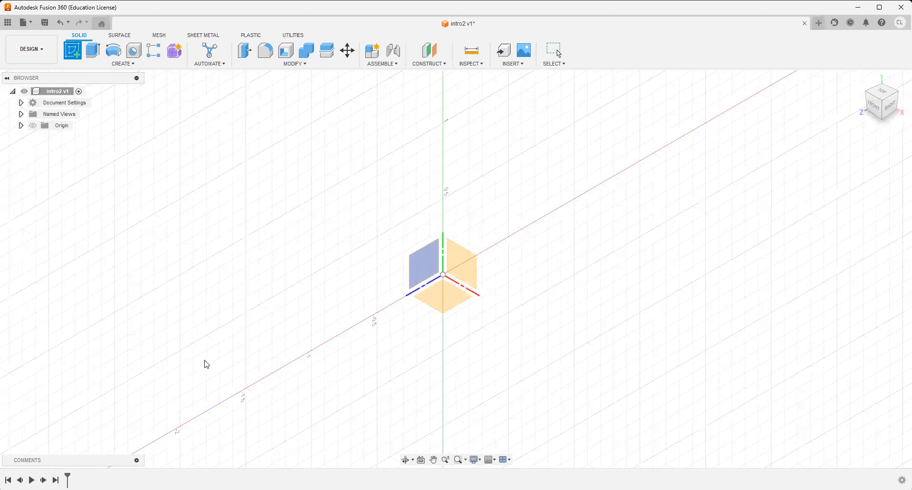
click(461, 270)
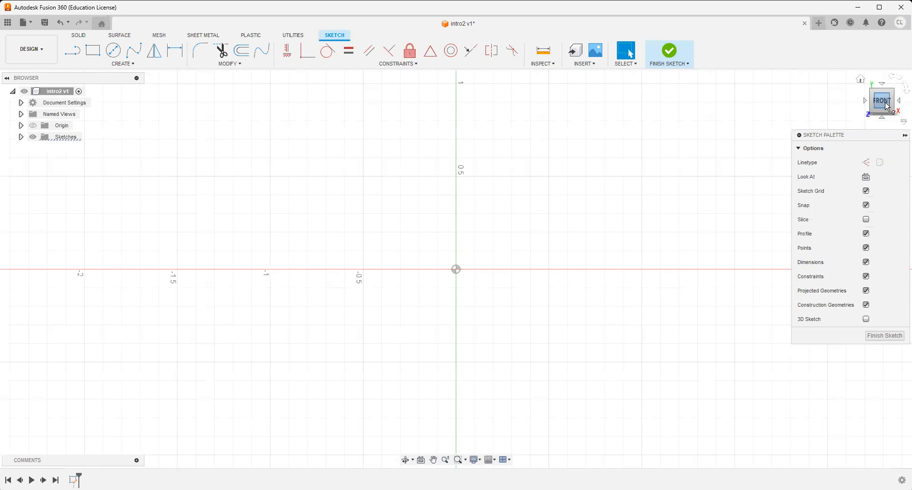
click(98, 55)
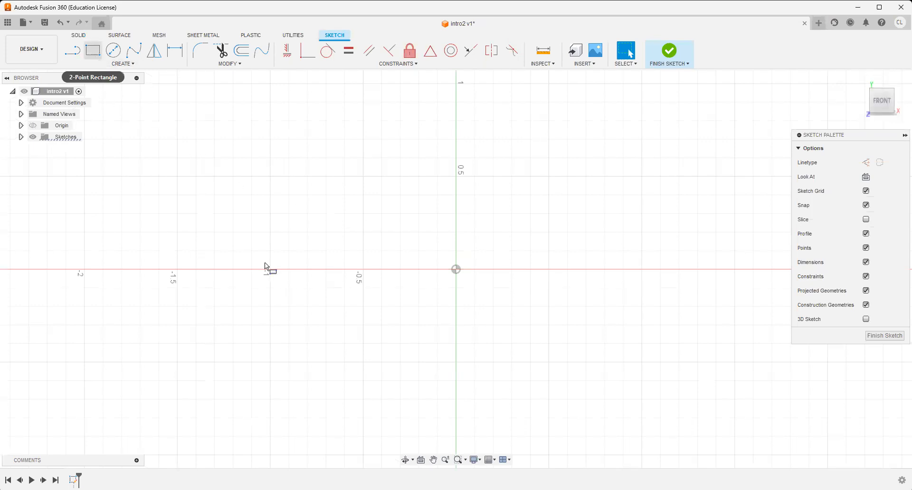
mouse_move(461, 272)
middle_down()
mouse_move(347, 320)
mouse_move(333, 362)
middle_up()
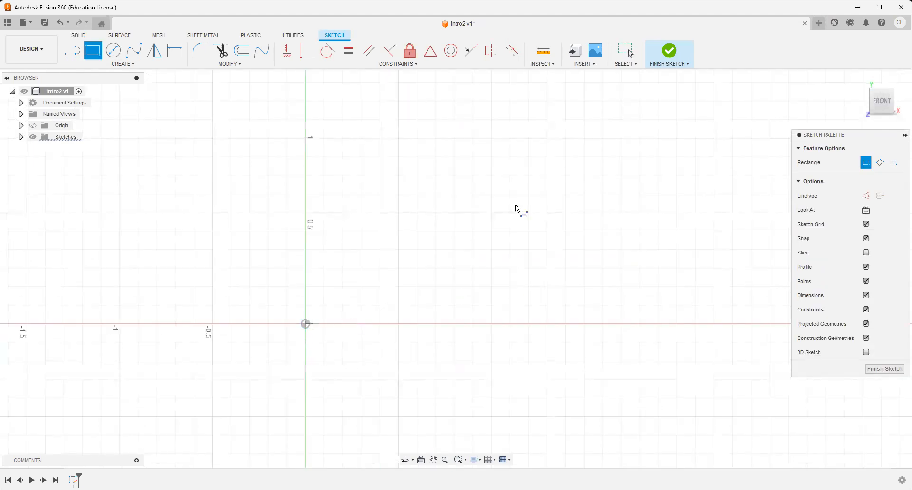
text(2)
key(Tab)
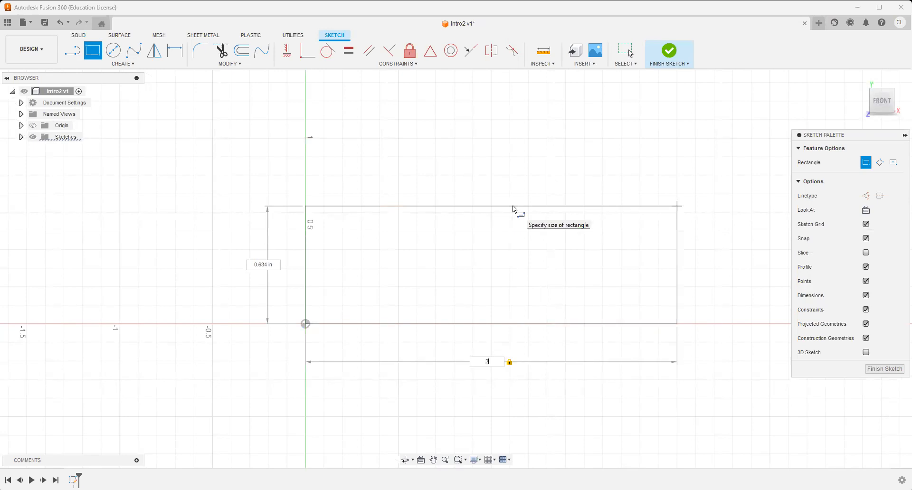
key(Tab)
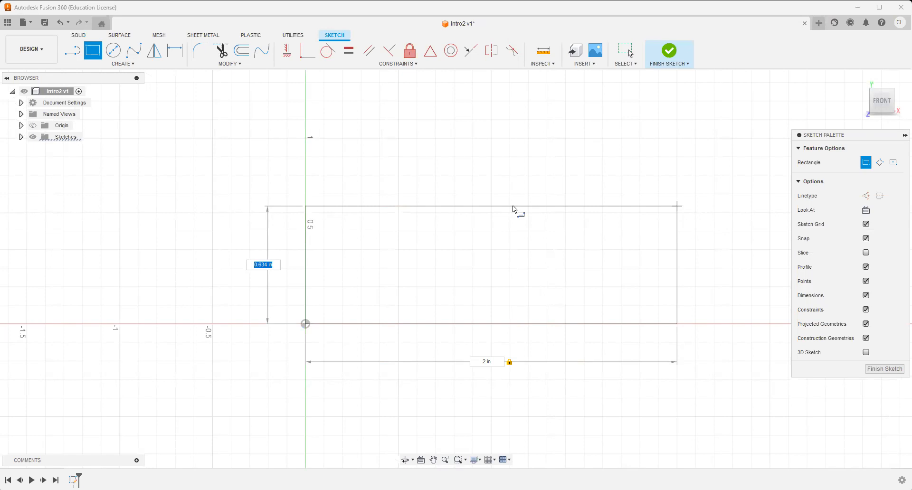
text(.75)
key(Tab)
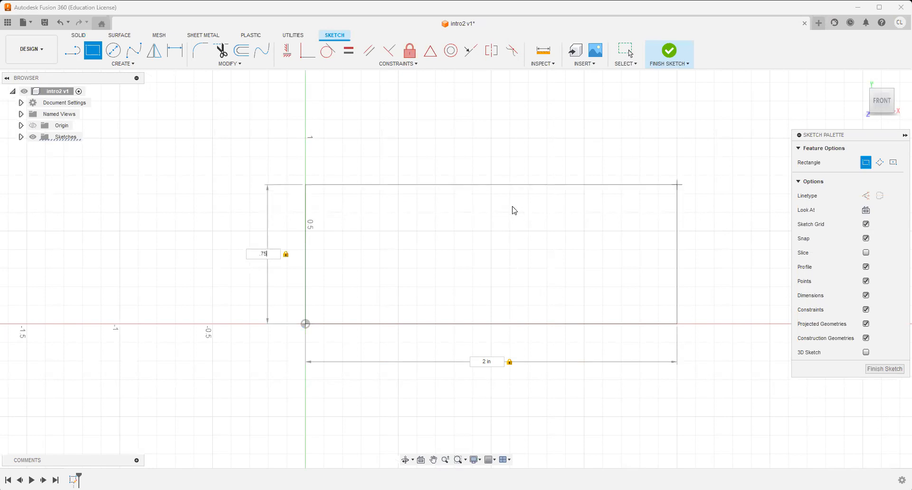
key(Return)
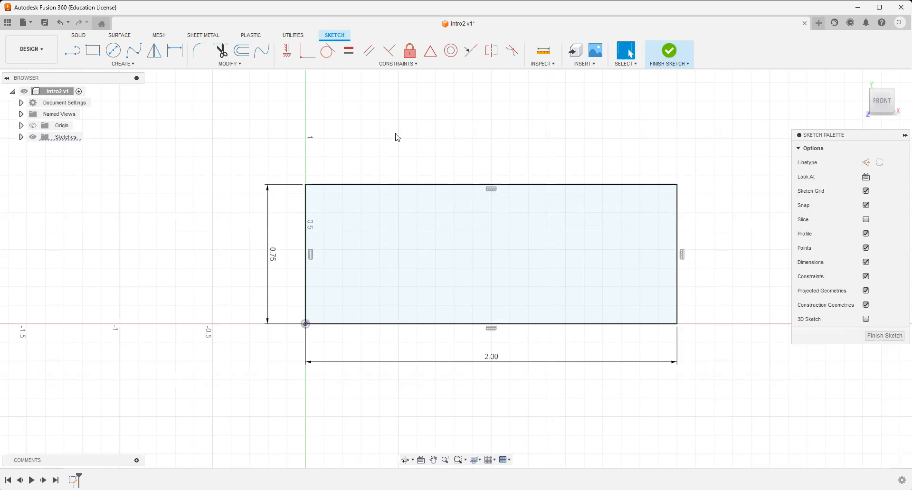
Draw a 0.75 in wide by 0.5 in high rectangle inward from the large rectangle's upper-right corner and finish the sketch.
click(101, 57)
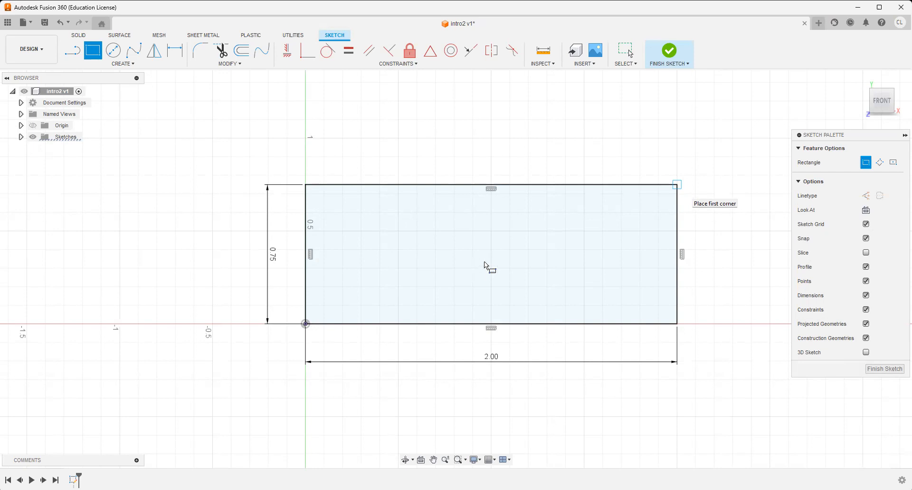
click(474, 268)
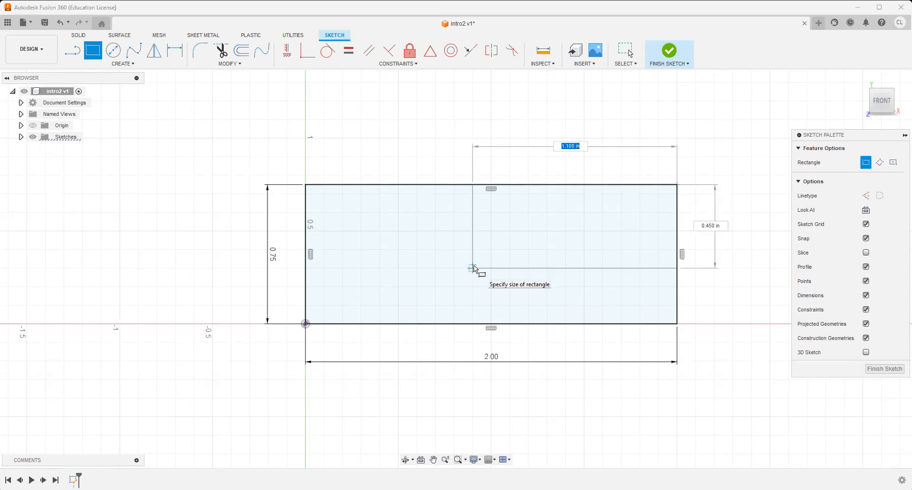
text(.75)
key(Tab)
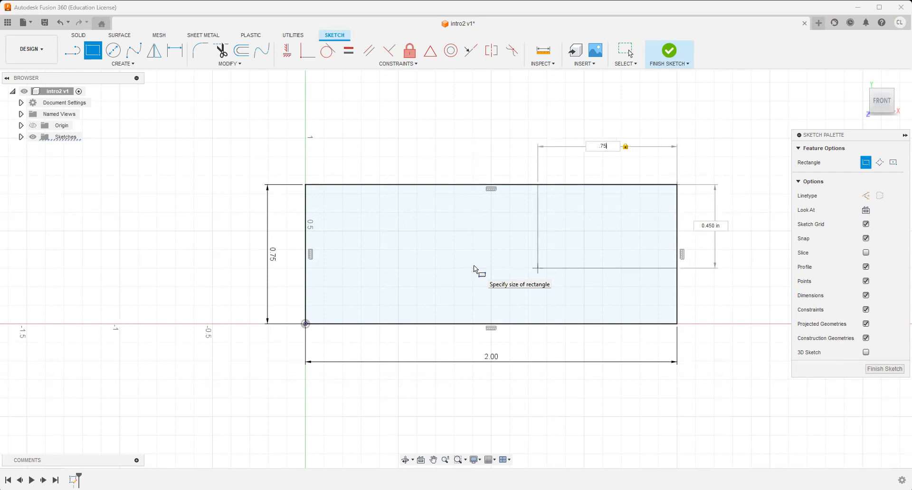
text(.5)
key(Tab)
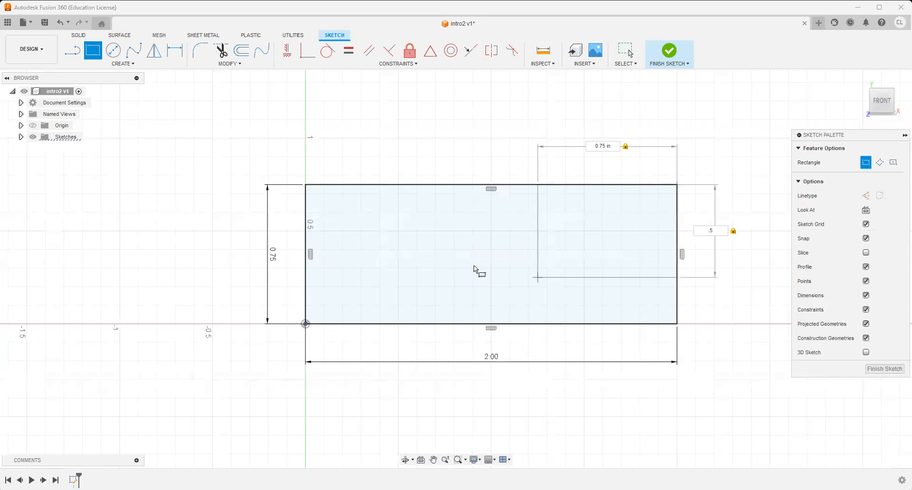
key(Return)
key(Escape)
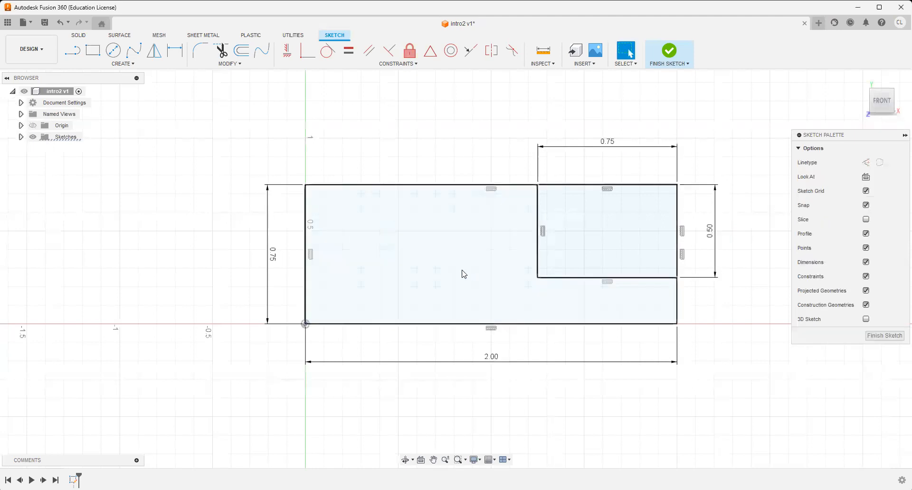
click(670, 50)
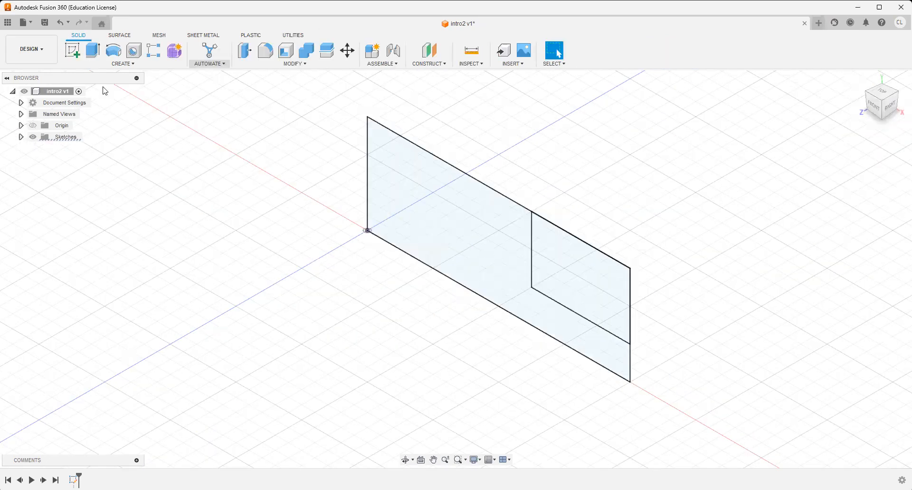
Extrude the L-shaped profile 1.25 in as a new body.
key(e)
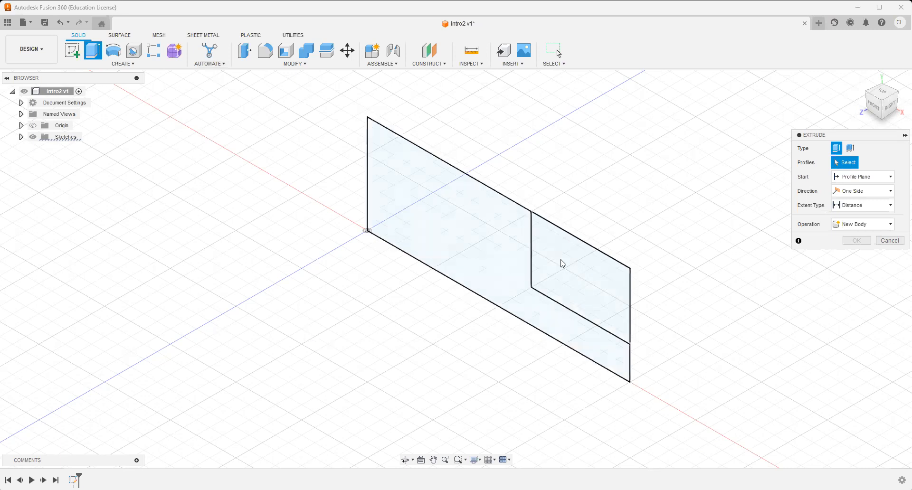
click(441, 220)
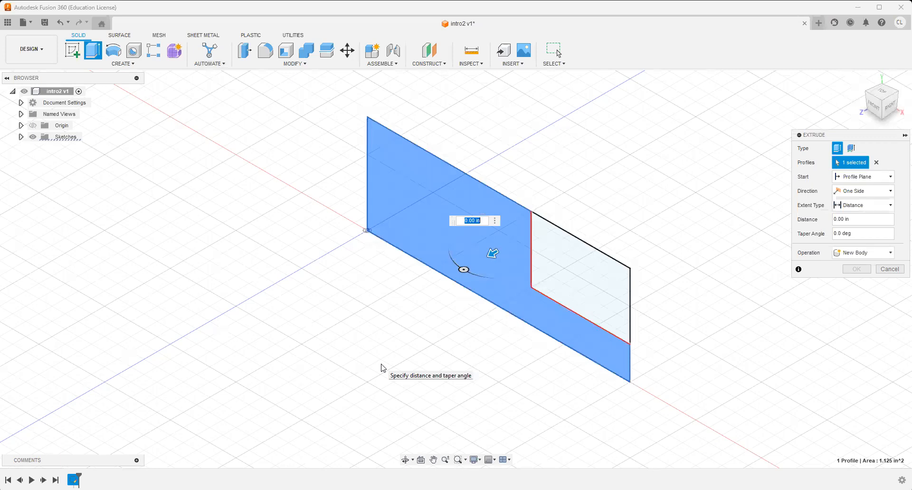
text(1.25)
key(Return)
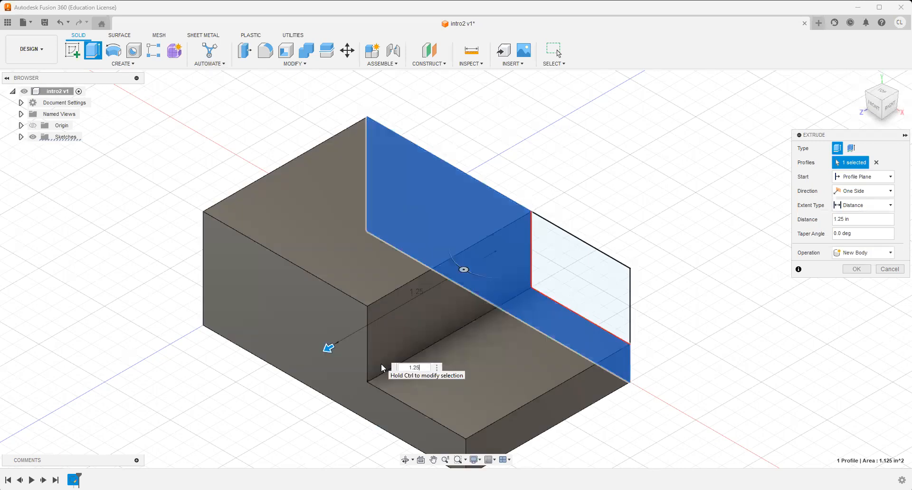
key(Return)
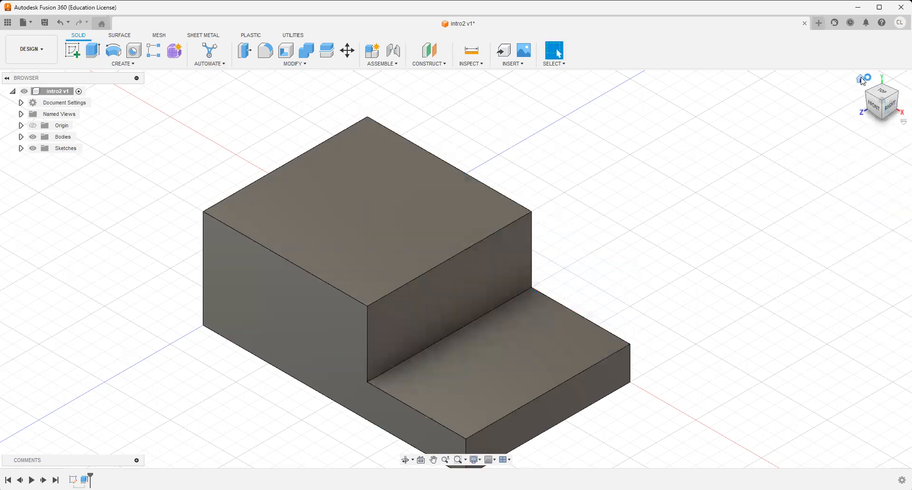
Save the design with the version description Intro2.
middle_drag(681, 270, 720, 243)
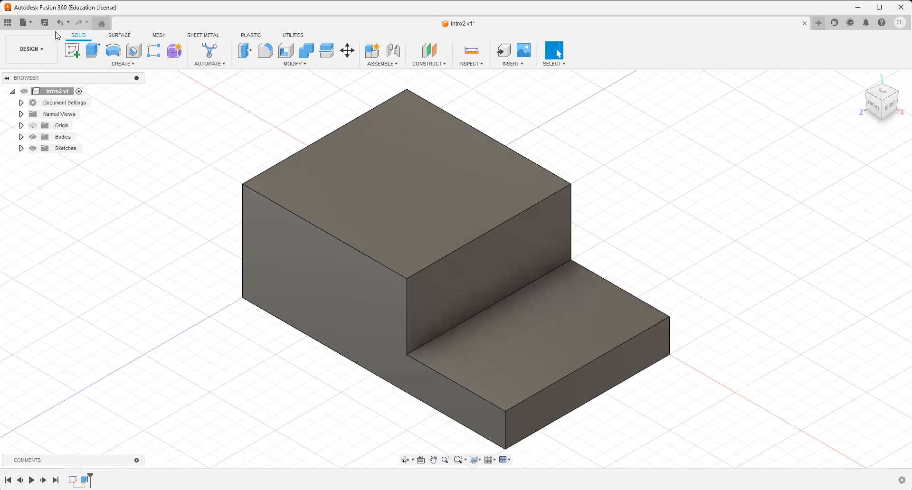
click(45, 23)
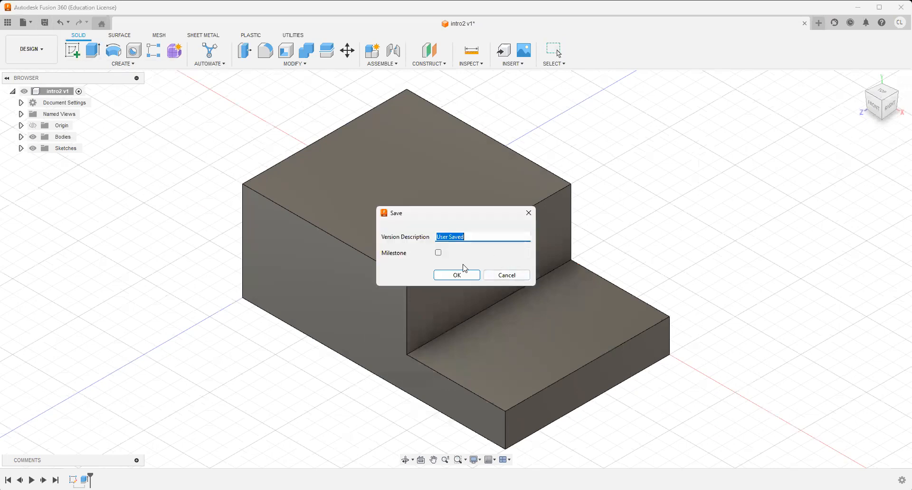
text(Intro2)
drag(419, 217, 378, 159)
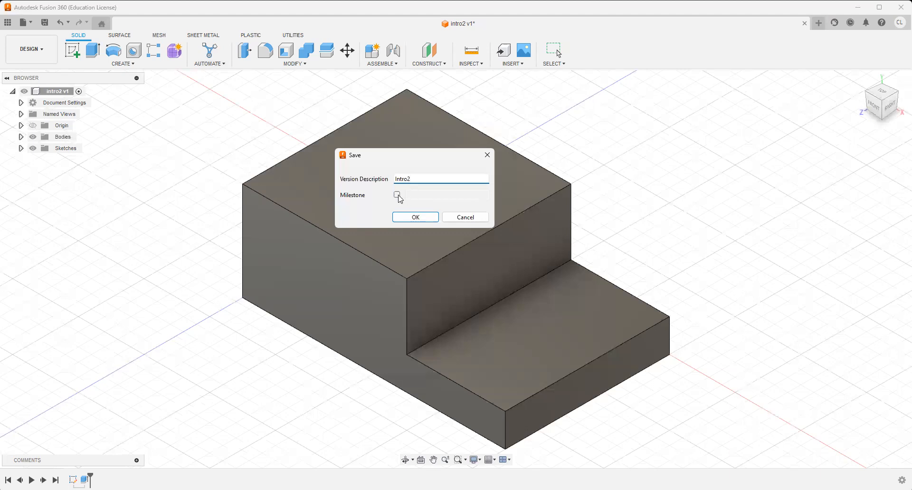
click(418, 218)
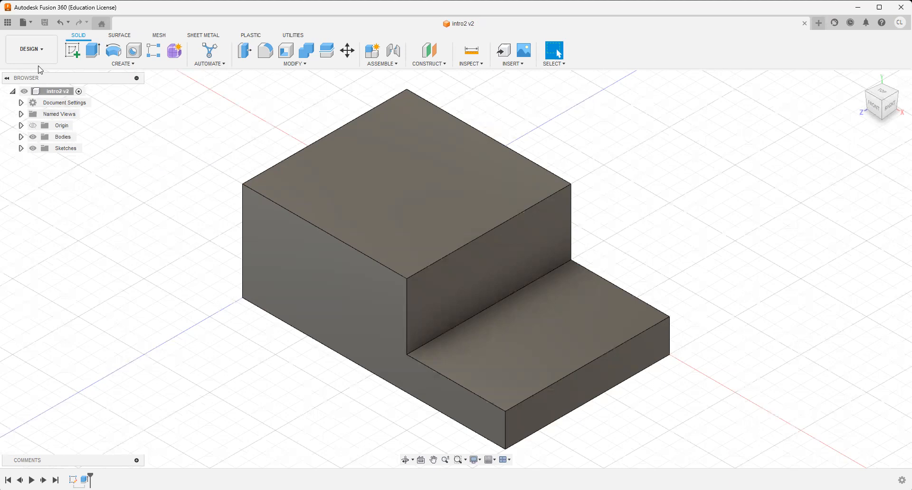
Create a drawing from the full-assembly design using the Fusion Drawing Template(IED) from the IED 6 project.
click(29, 51)
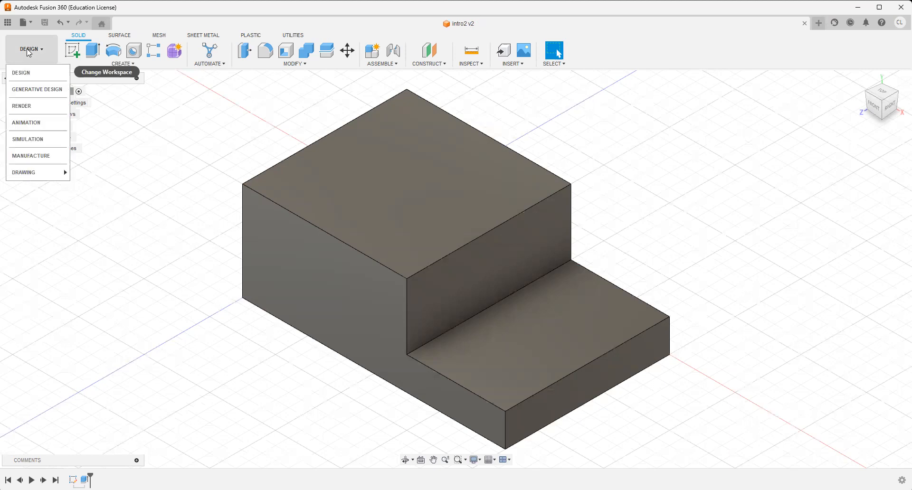
mouse_move(39, 173)
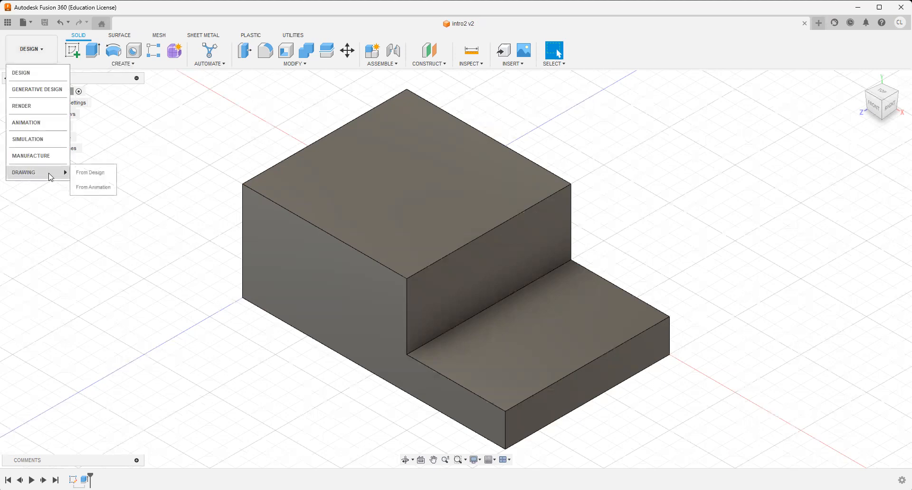
click(113, 172)
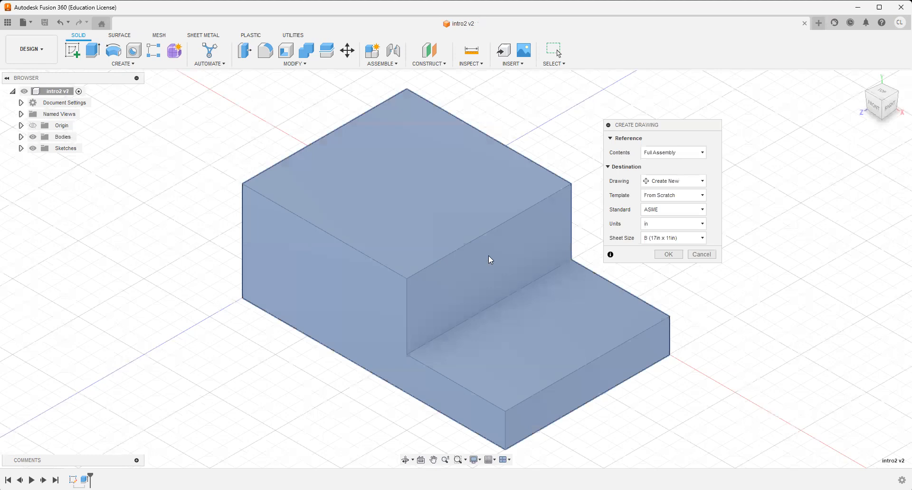
click(677, 199)
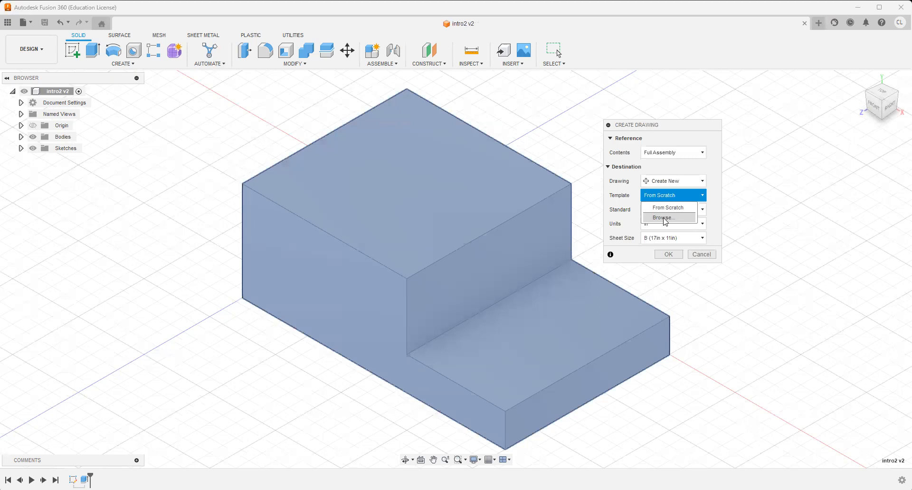
click(665, 217)
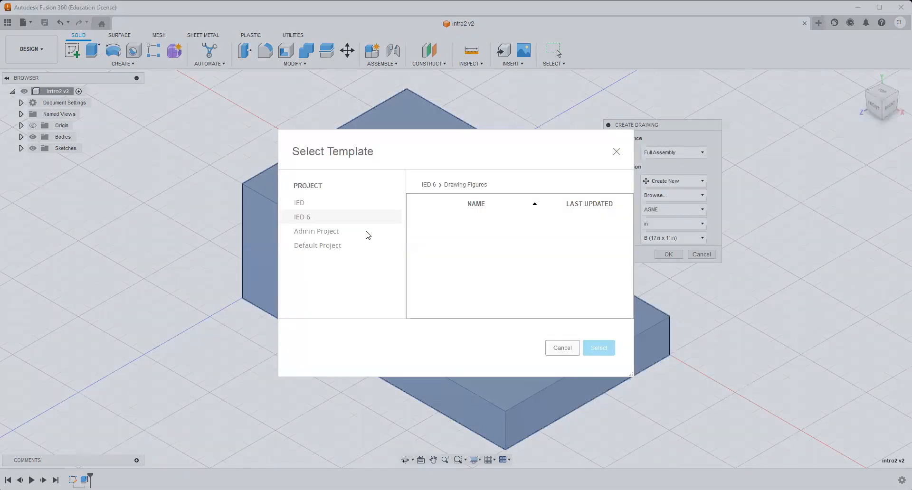
click(323, 243)
click(314, 222)
click(480, 236)
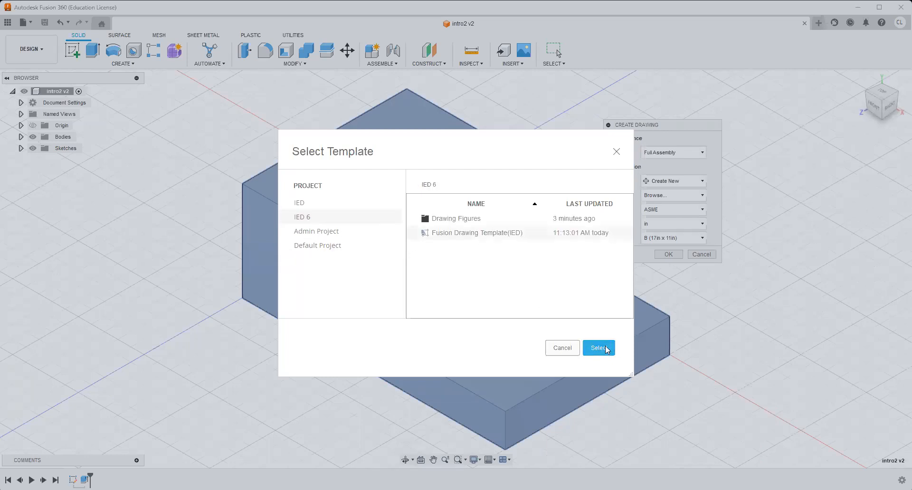
click(319, 231)
click(311, 217)
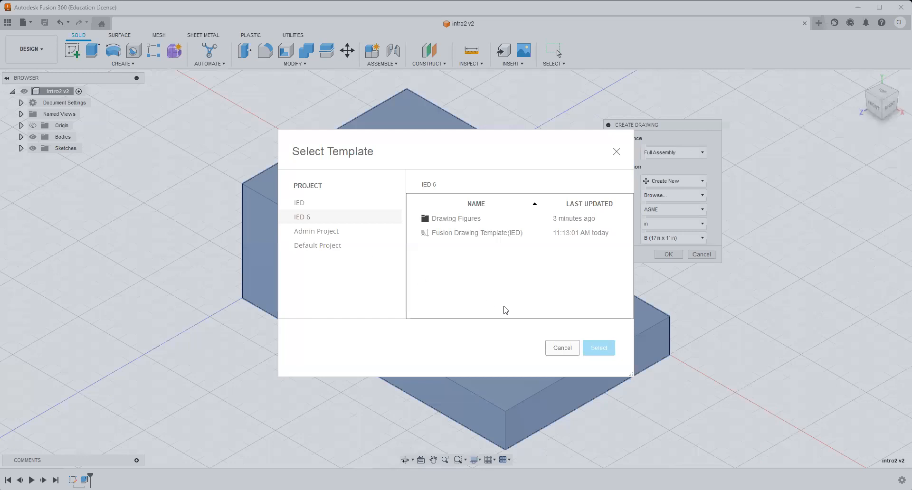
click(478, 233)
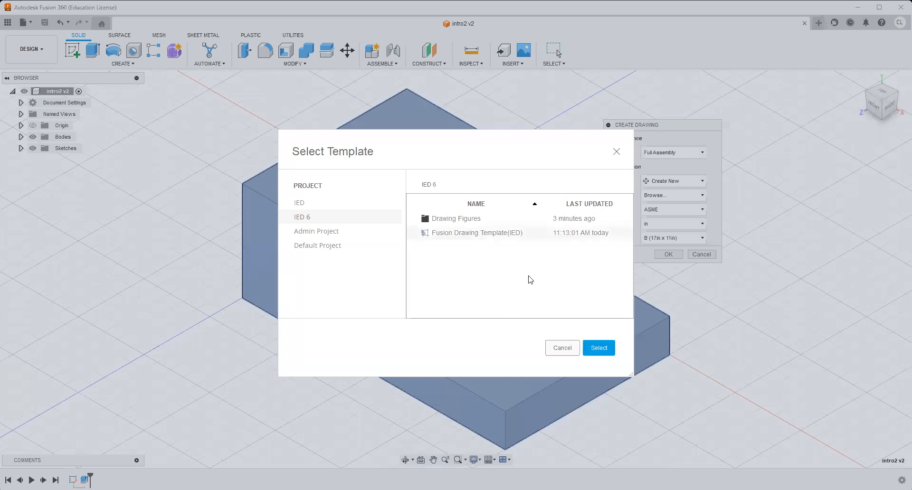
click(597, 350)
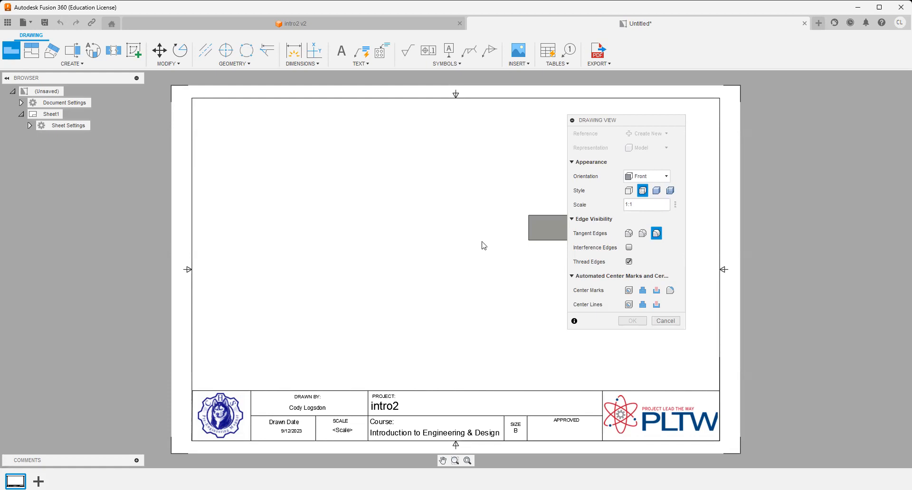
Place the front base view at scale 2 in the lower-left area of the sheet, above the title block.
click(643, 206)
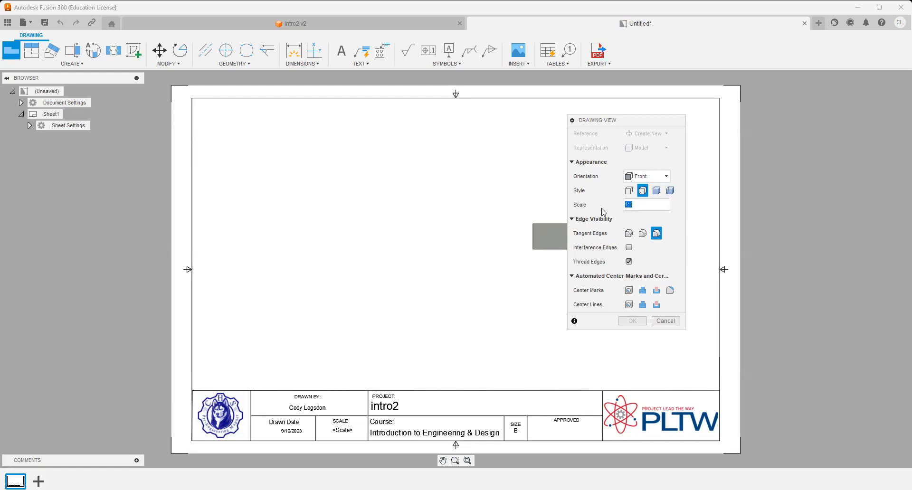
text(2)
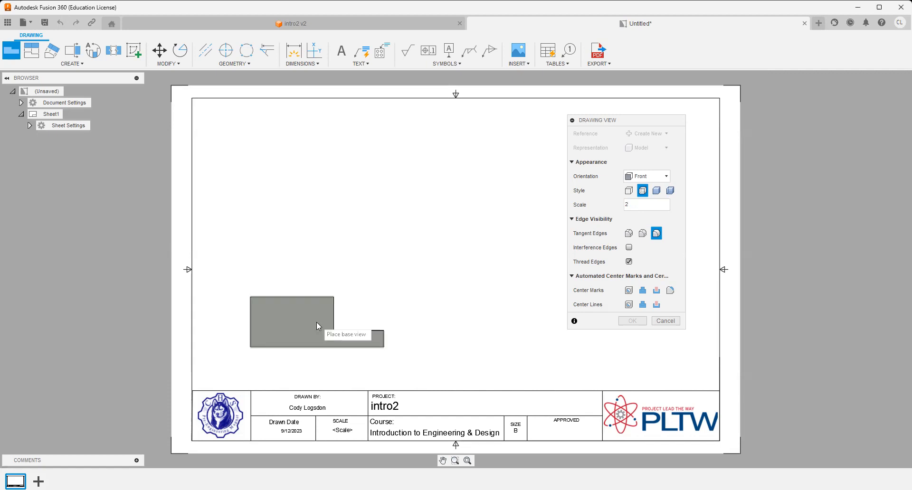
click(332, 314)
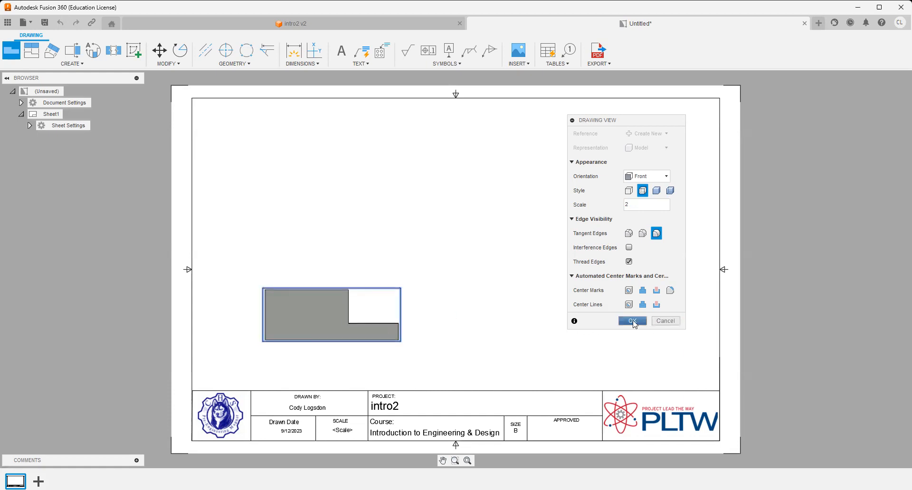
click(632, 322)
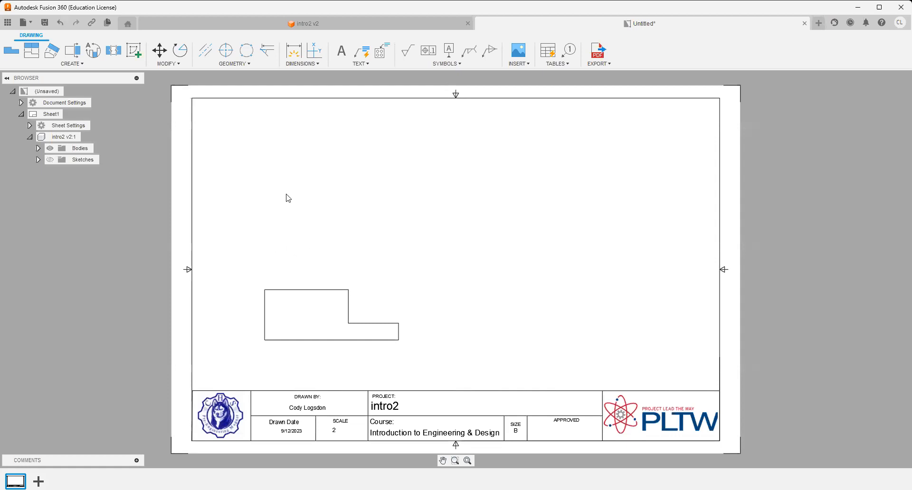
Project a top view above the front view, a right-side view beside it, and an isometric view in the sheet's upper-right corner.
click(33, 56)
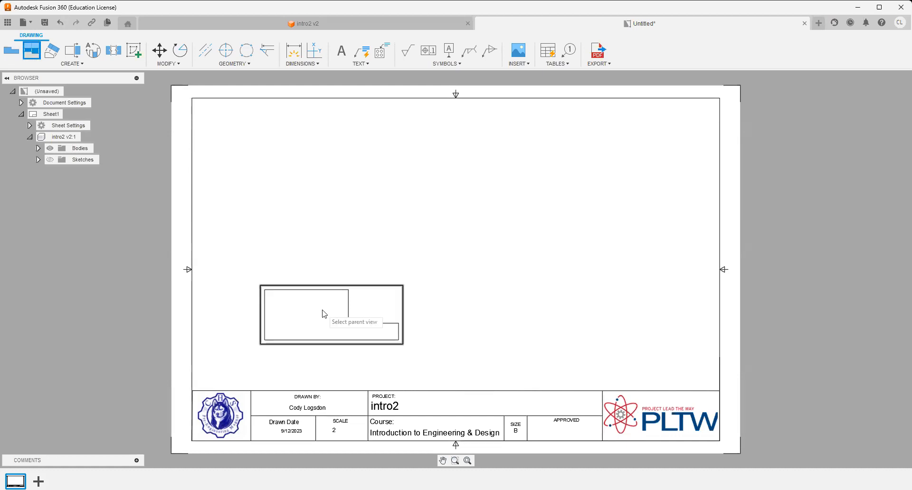
click(321, 165)
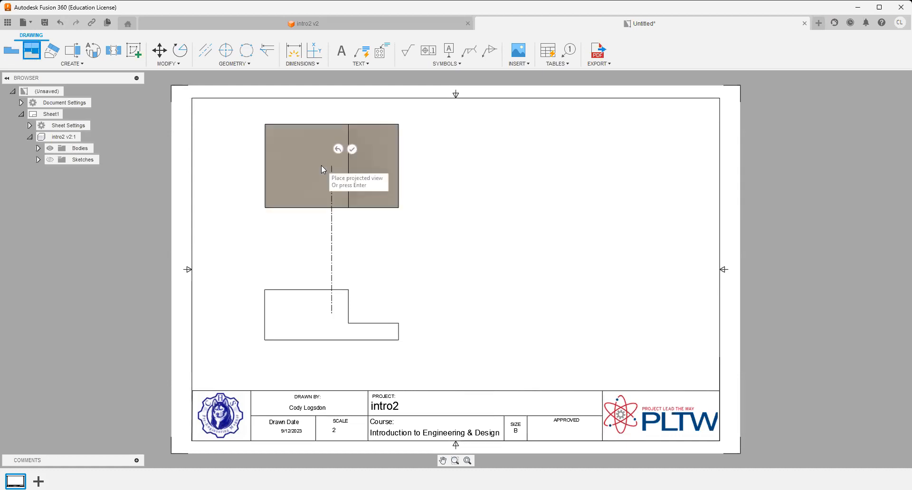
click(574, 343)
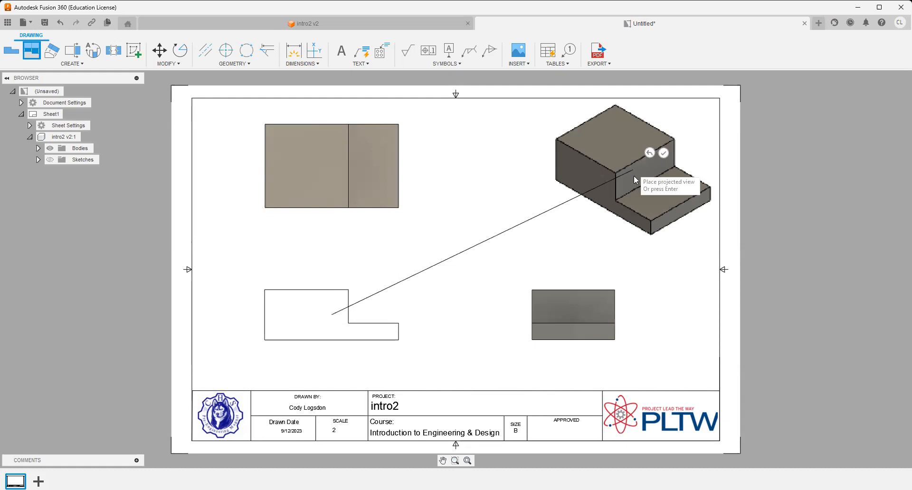
click(634, 177)
key(Return)
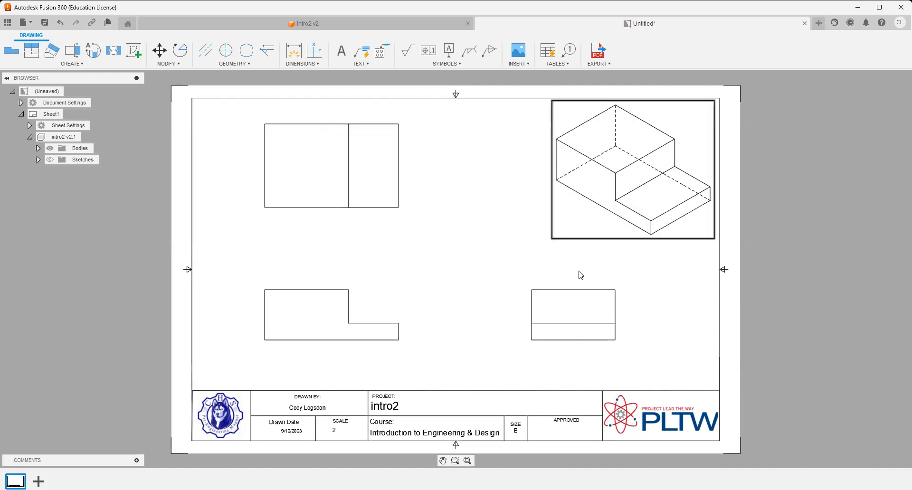
Change the isometric view's style to Shaded.
double_click(591, 221)
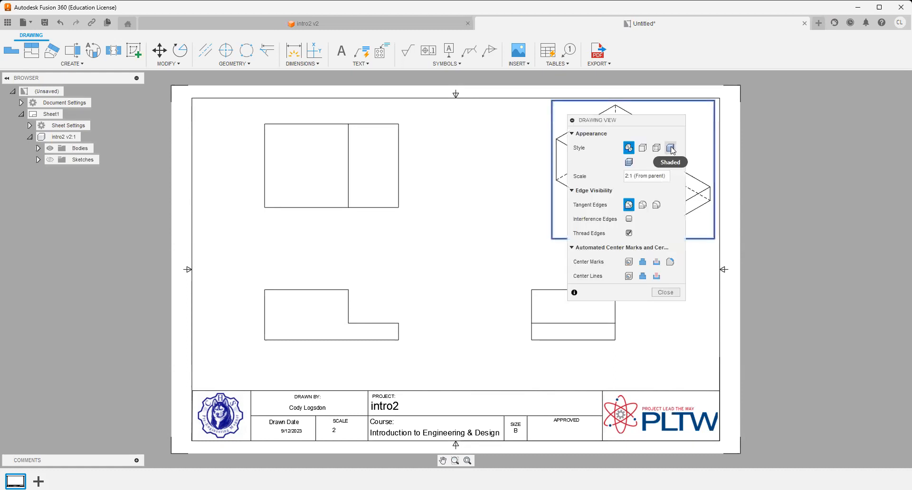
click(674, 152)
click(660, 324)
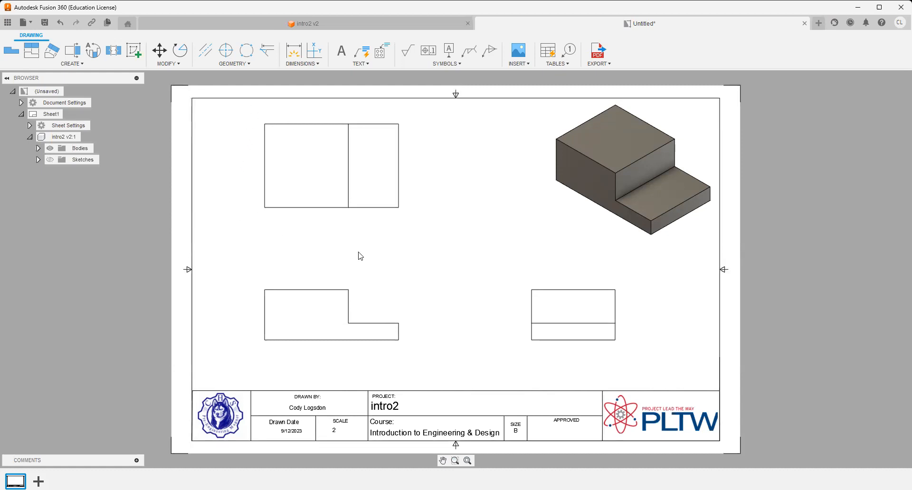
Dimension the front view's lengths and heights and the top view's depth, placing the depth dimension on the view's left side.
click(294, 56)
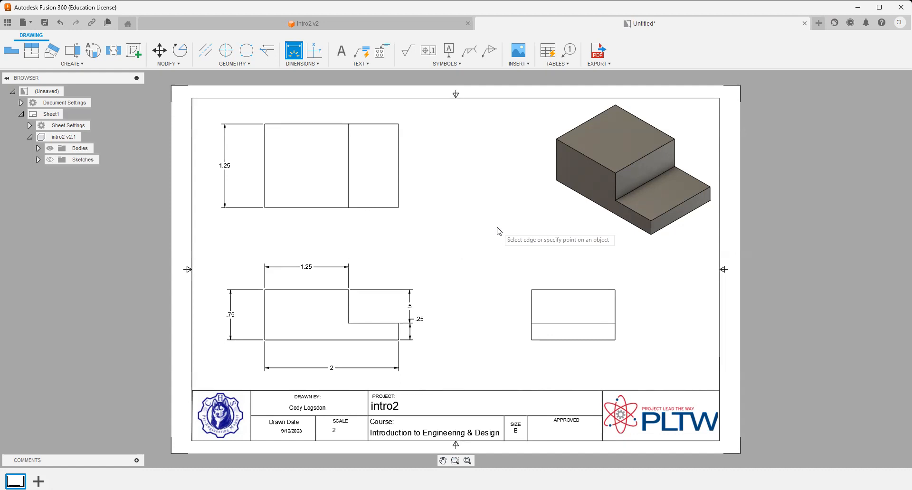
key(Escape)
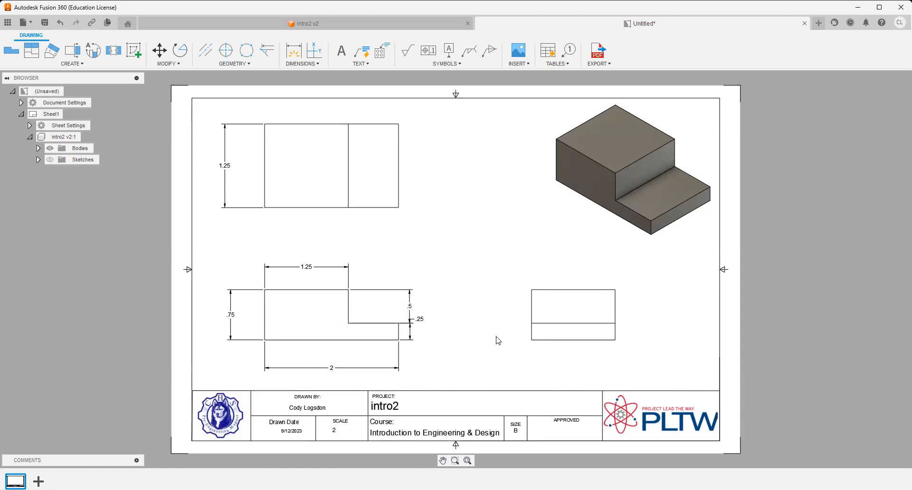
Delete all the dimensions from the front and top views.
click(303, 270)
key(Delete)
click(232, 315)
key(Delete)
click(224, 207)
key(Delete)
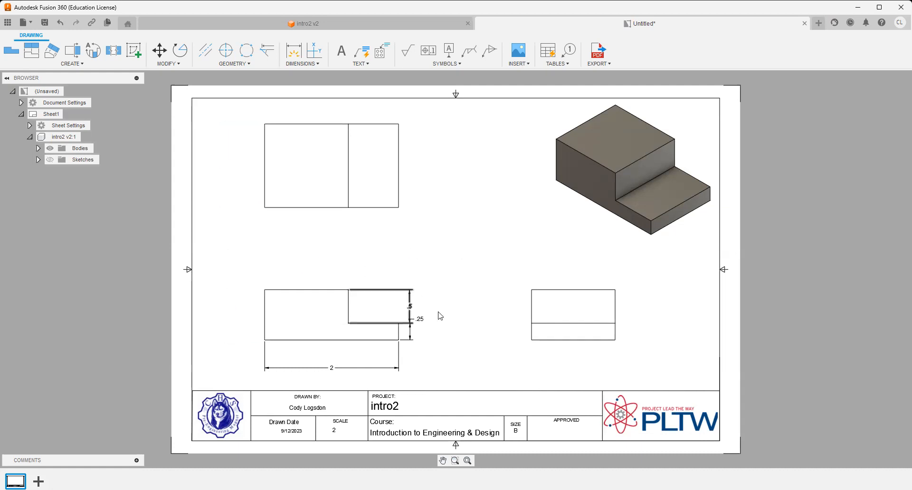
click(411, 308)
key(Delete)
click(412, 335)
key(Delete)
click(371, 368)
key(Delete)
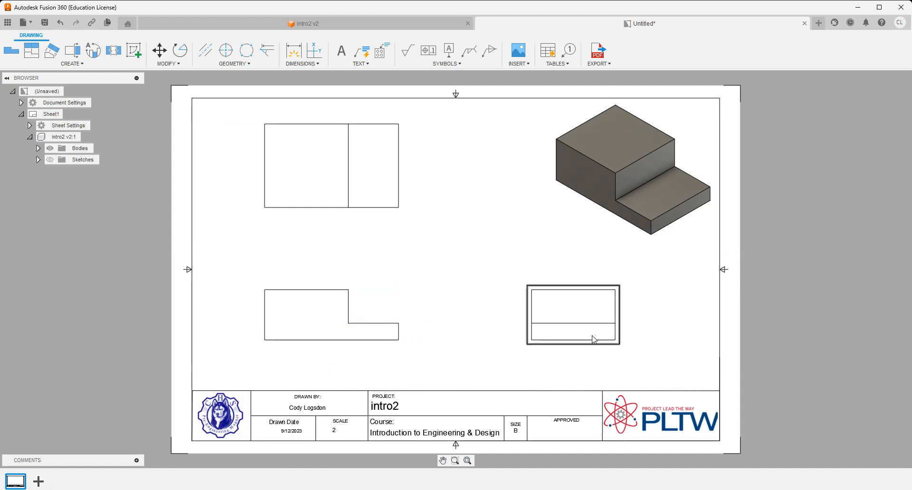
Dimension the front view's upper step length and overall length, stacking the overall length above the shorter one.
click(294, 60)
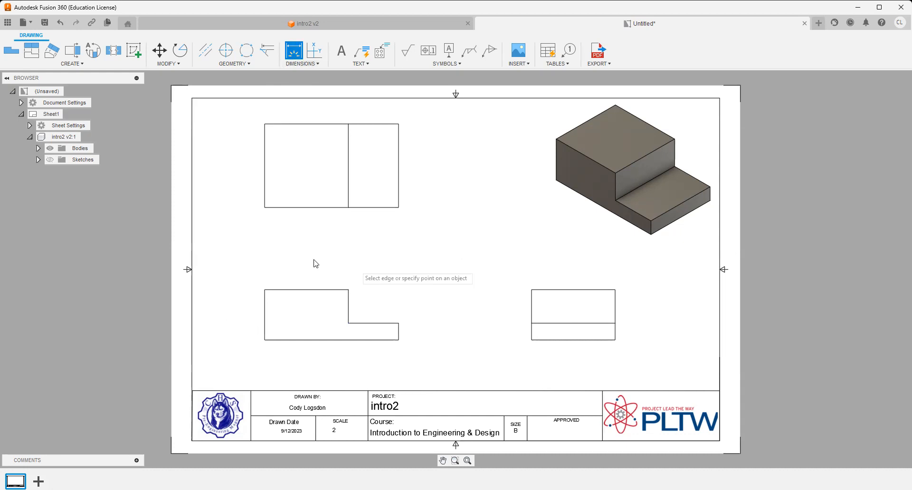
click(294, 290)
click(290, 284)
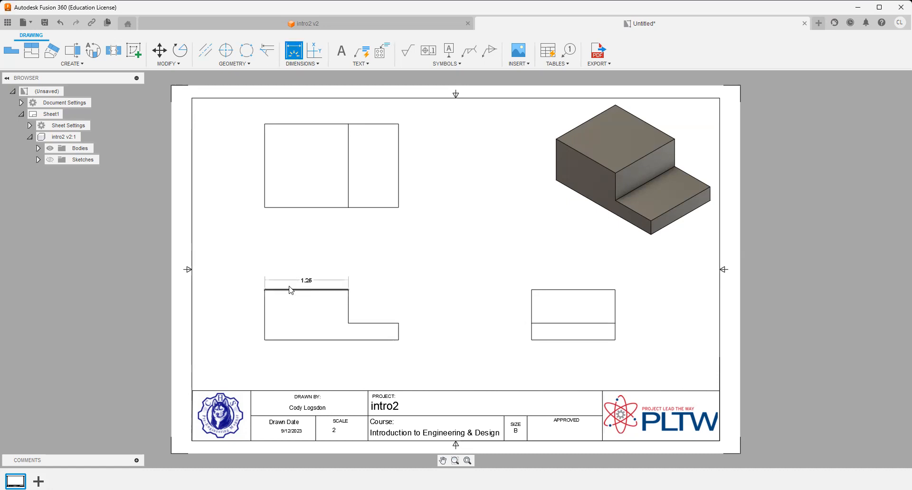
click(266, 290)
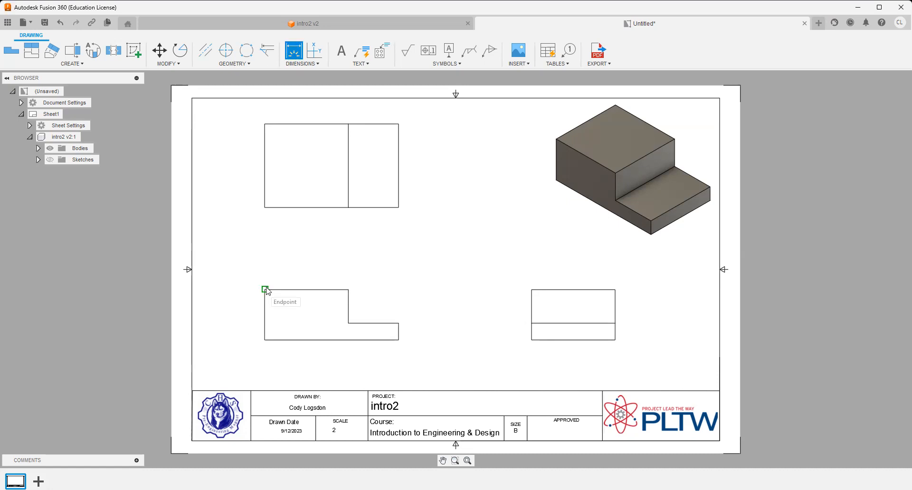
click(399, 324)
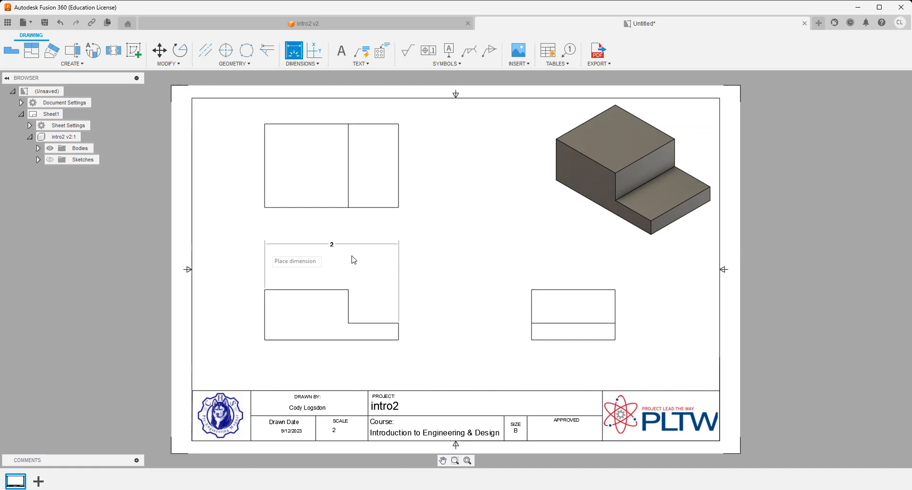
click(266, 247)
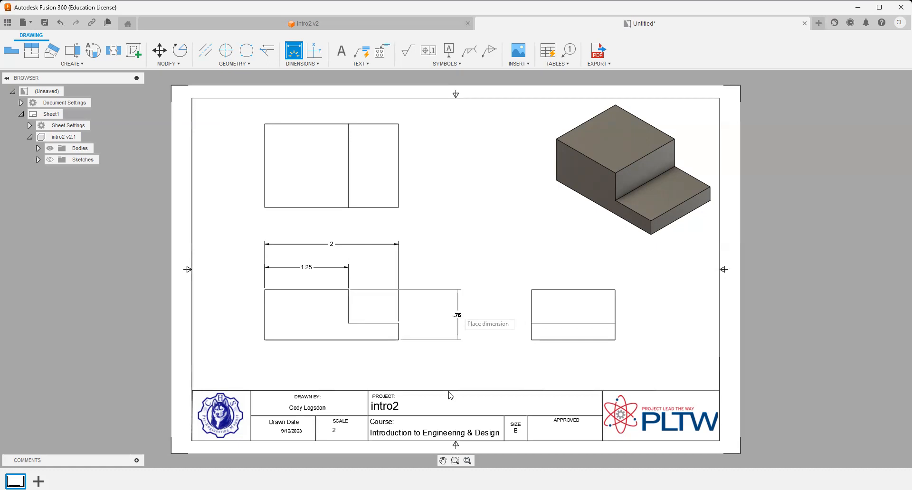
Dimension the front view's overall height and lower step height, and the top view's depth, all on the views' right side.
click(402, 341)
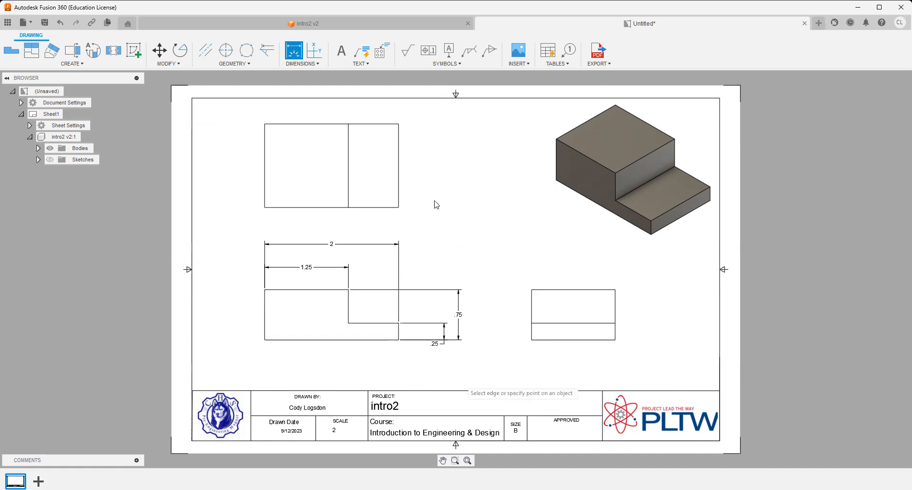
click(398, 171)
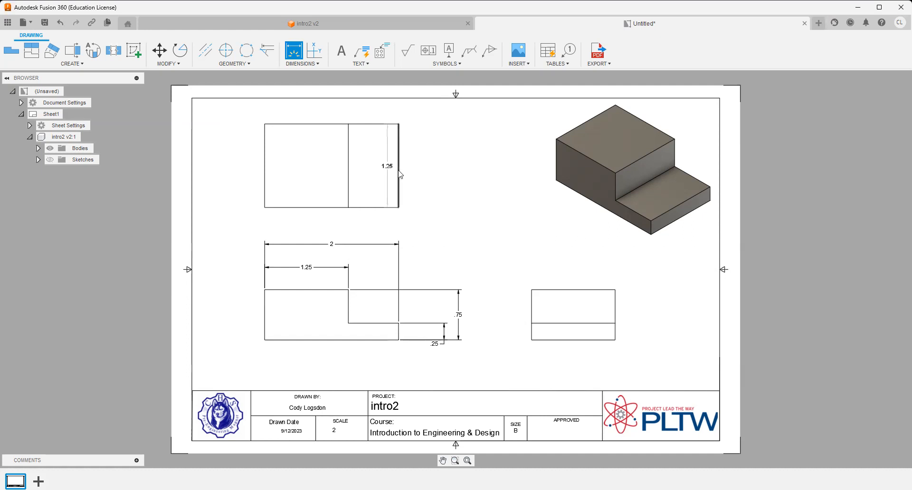
click(438, 173)
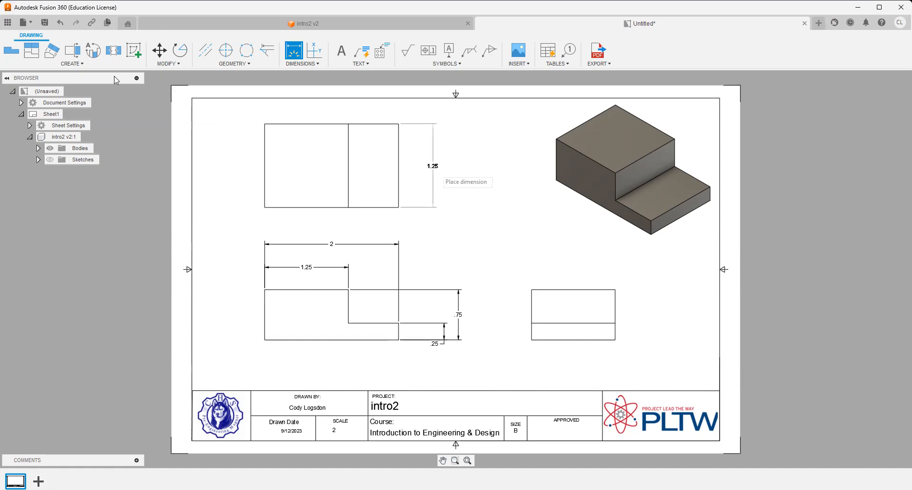
Save the drawing as intro2 in the Drawing Figures folder of the IED 6 project.
click(45, 23)
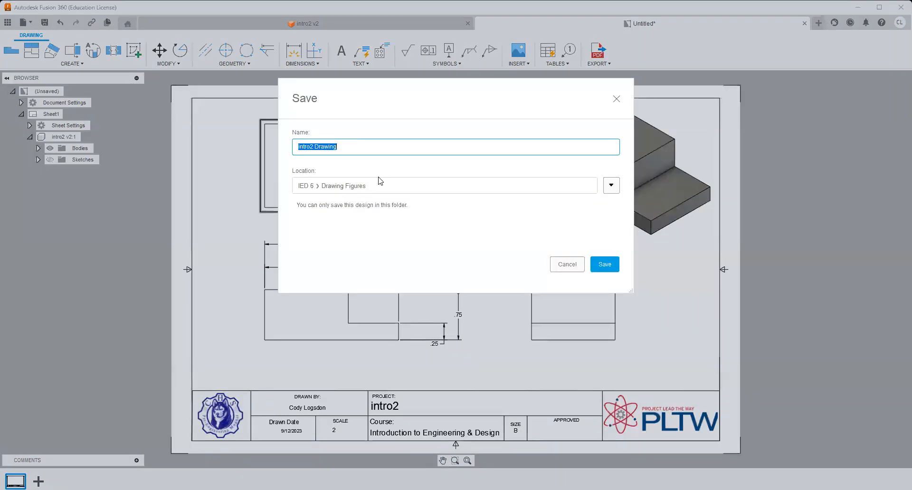
click(344, 147)
drag(315, 148, 357, 147)
key(BackSpace)
click(609, 269)
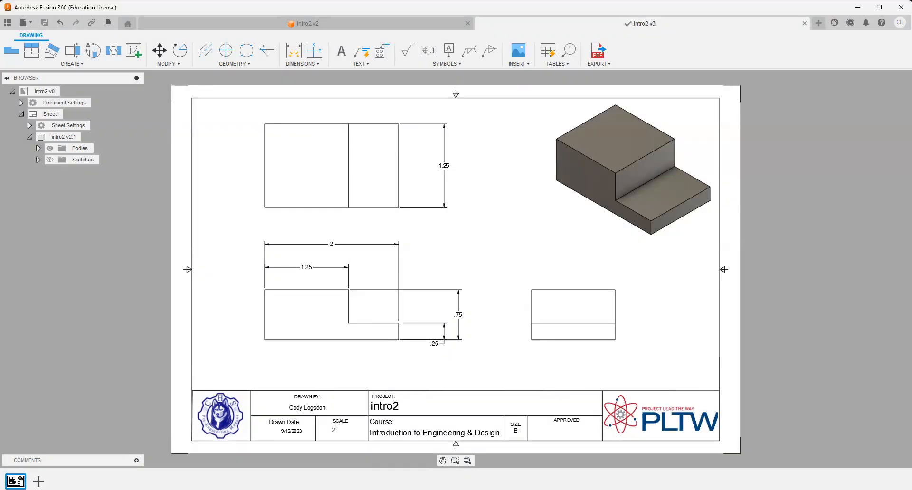